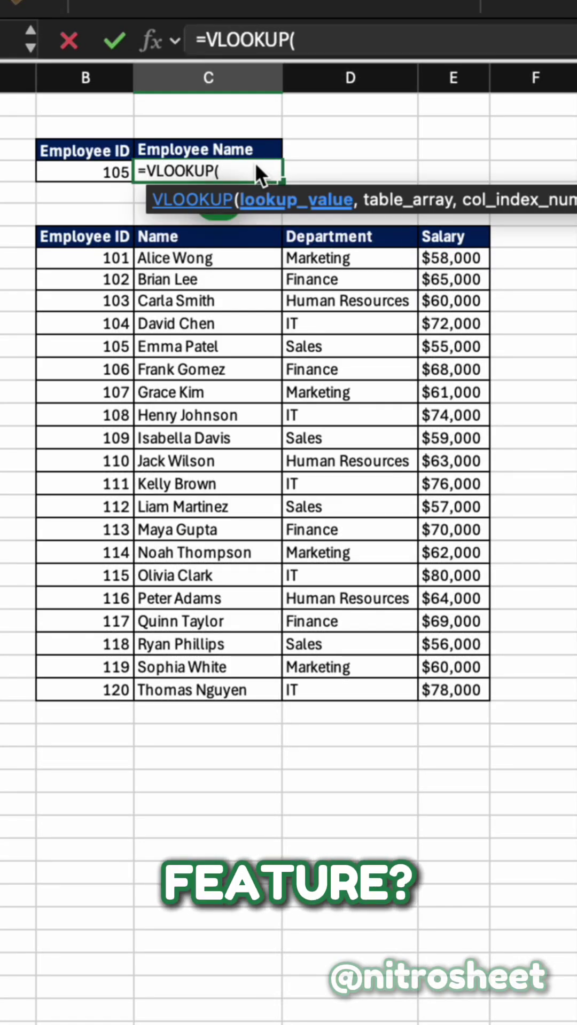
Step: Complete the VLOOKUP using B4 as the lookup value and the employee table as the range
click(82, 170)
text(,)
drag(72, 232, 366, 522)
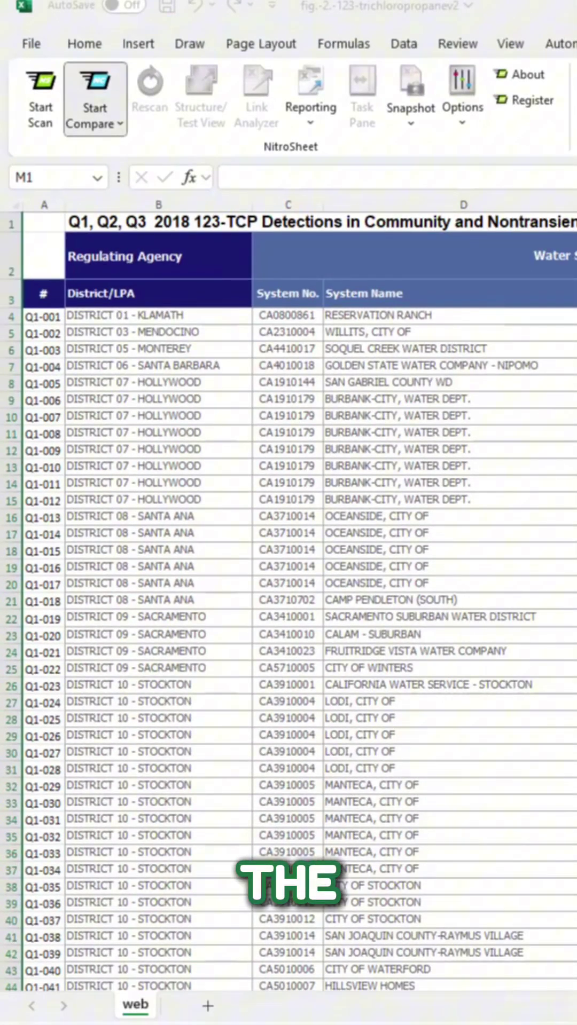
Step: Start a NitroSheet comparison against the original fig.-2.-123-trichloropropane.xlsx workbook
click(100, 110)
click(302, 468)
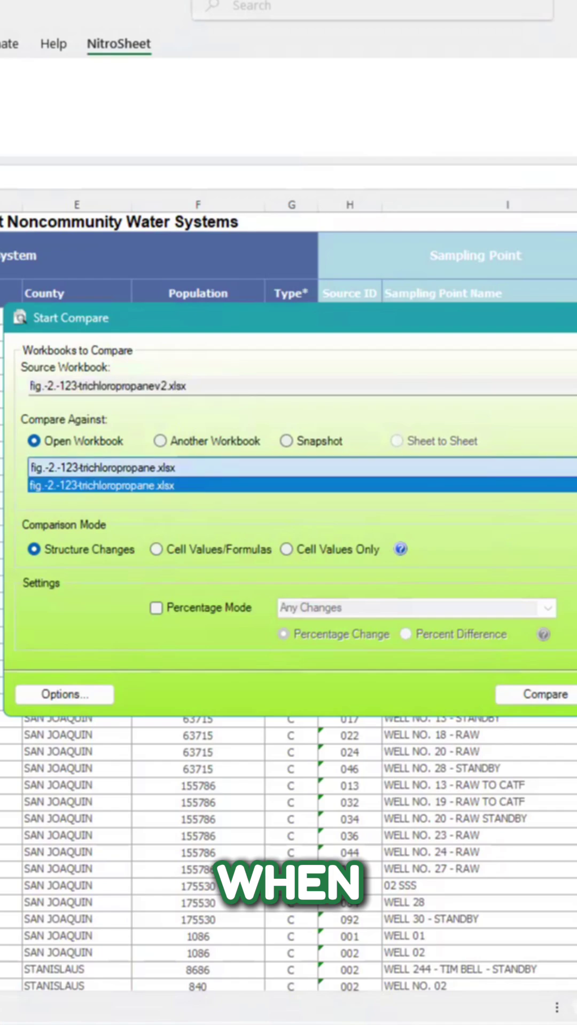
click(200, 485)
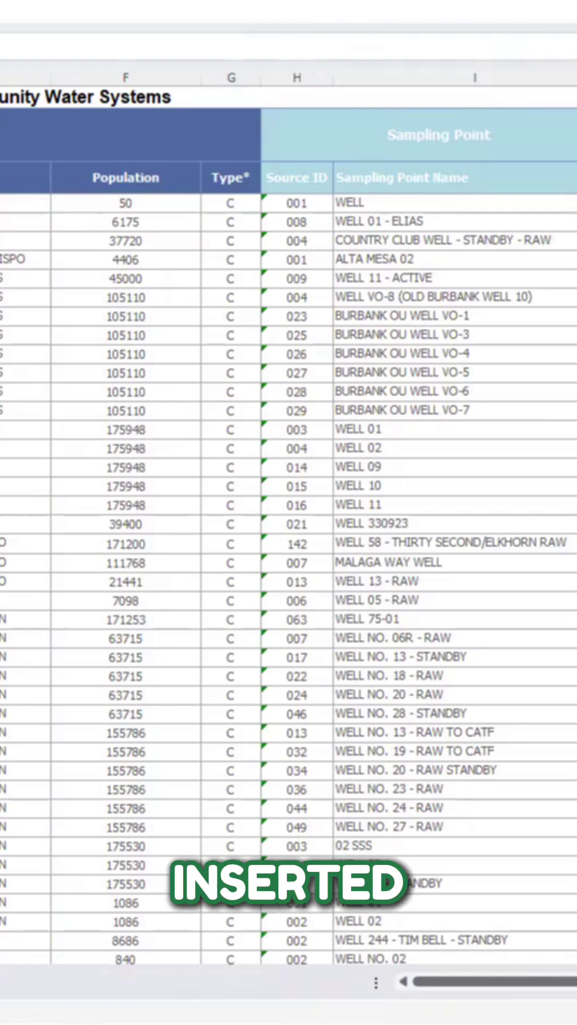
Step: Review the changed column M:M and deleted column K:K in the NitroSheet difference tree
click(465, 373)
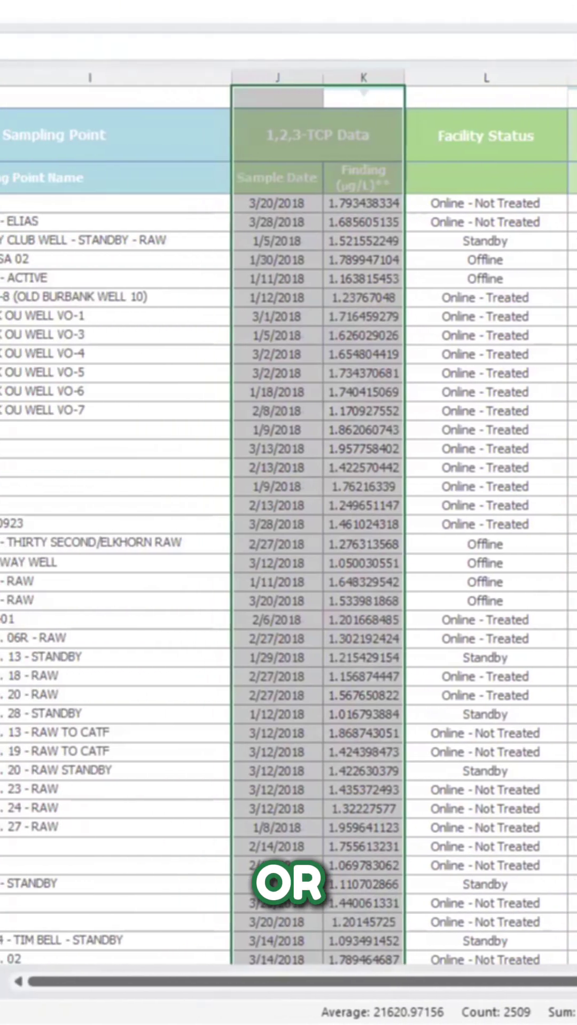
mouse_move(424, 355)
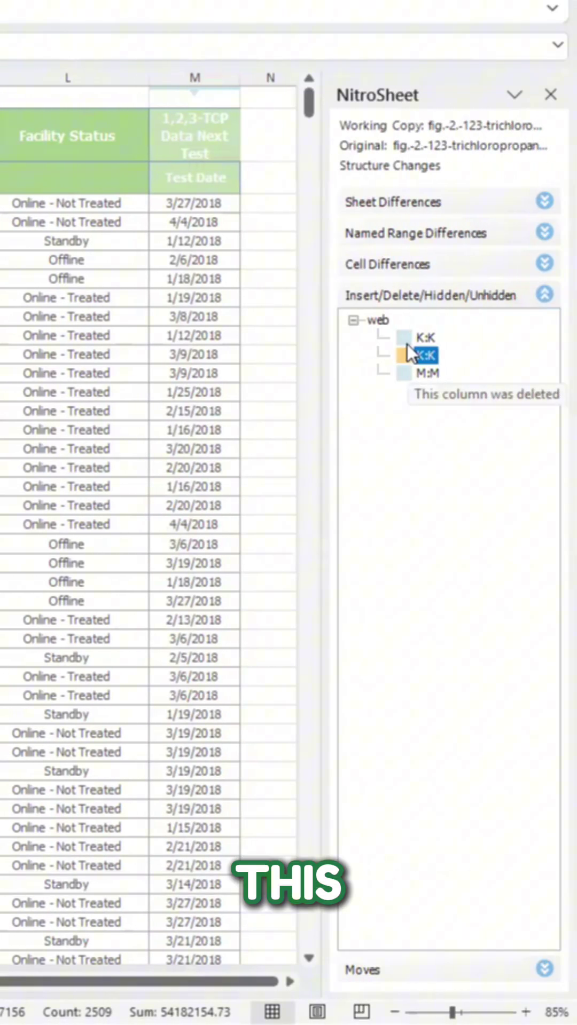
click(405, 339)
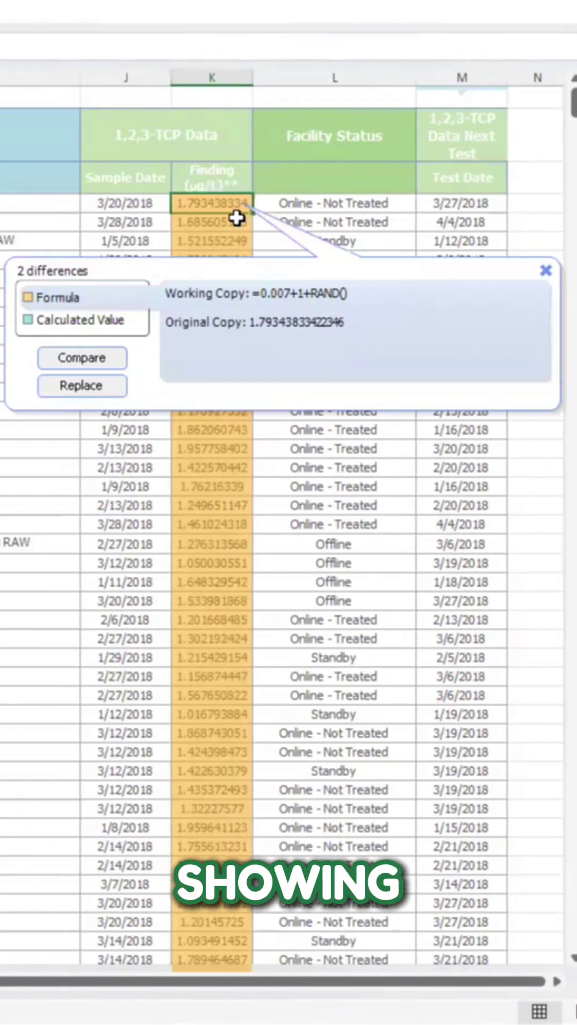
Step: View the difference popup for another highlighted Finding cell in column K
click(236, 224)
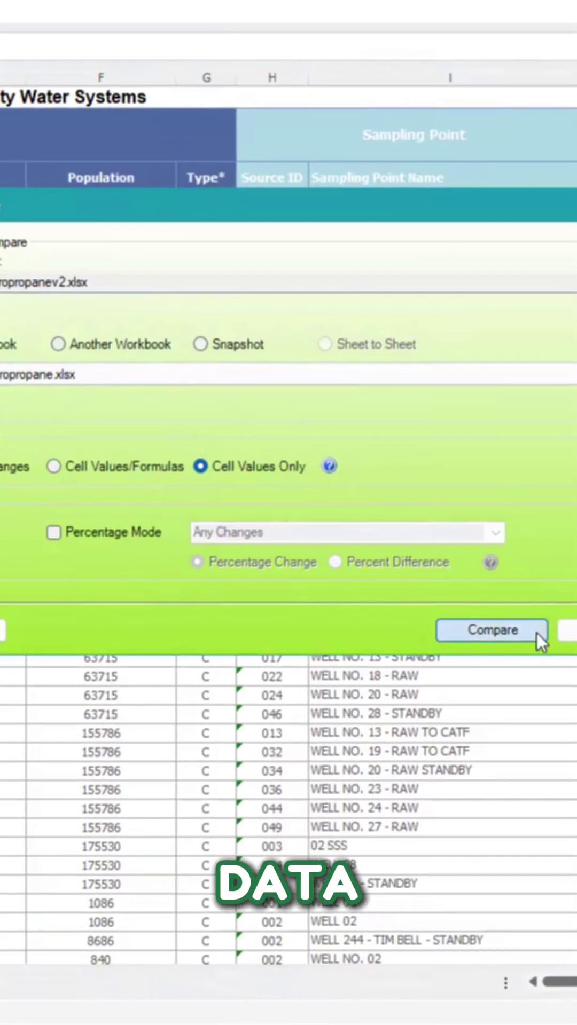
Step: Run the Cell Values Only comparison against the original workbook
click(416, 626)
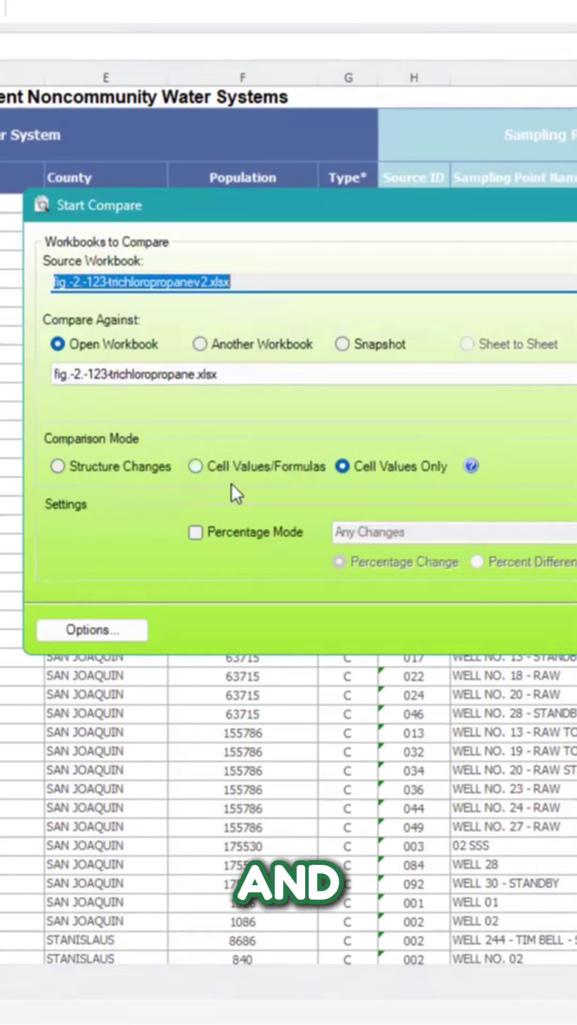
Step: Rerun the comparison with Cell Values/Formulas selected
click(267, 471)
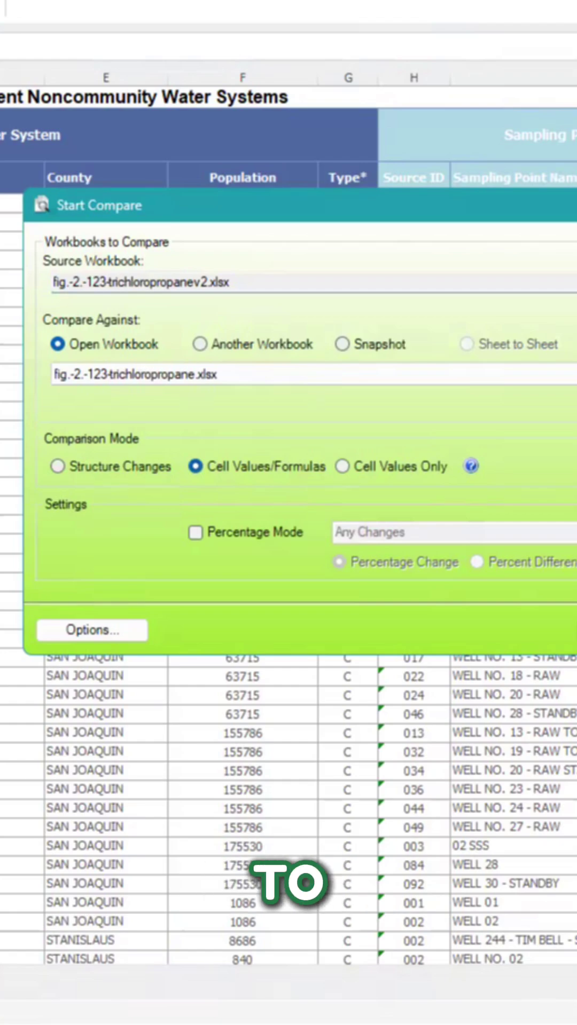
key(Return)
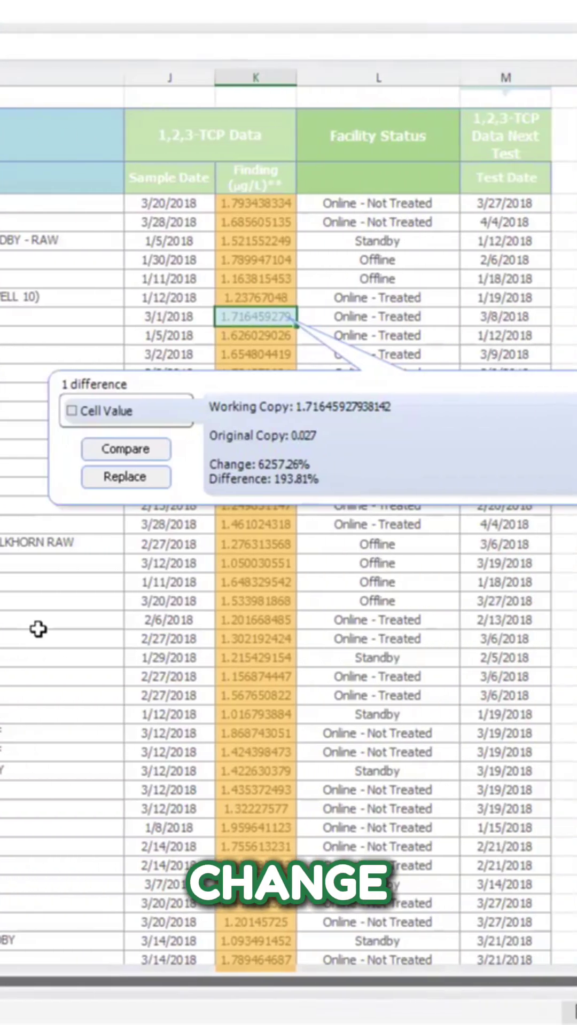